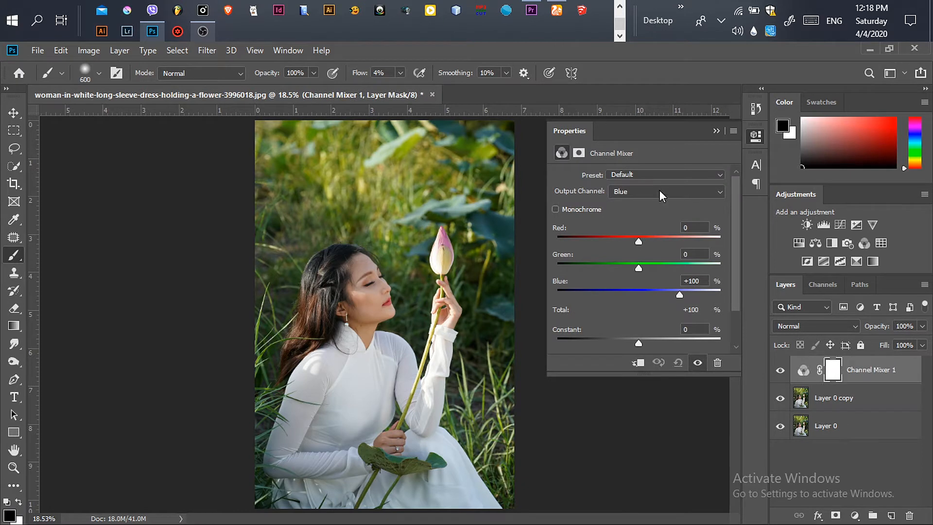
Set the Red amount of the Channel Mixer's Red output channel to +122%.
click(660, 190)
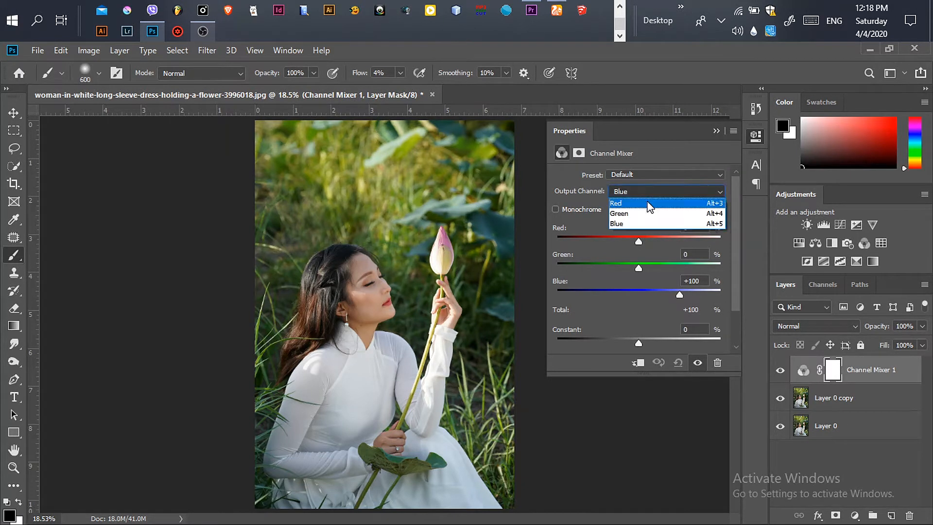
key(Escape)
key(Up)
key(Up)
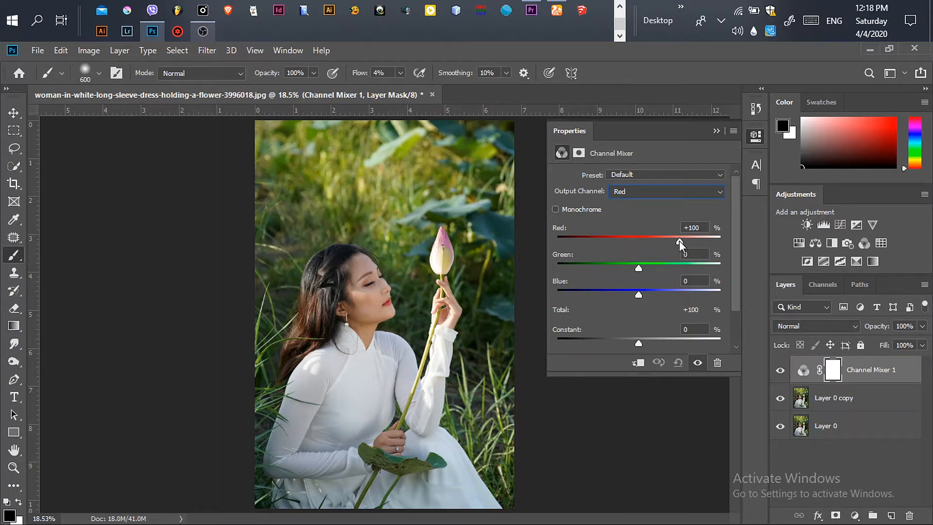
drag(679, 240, 689, 242)
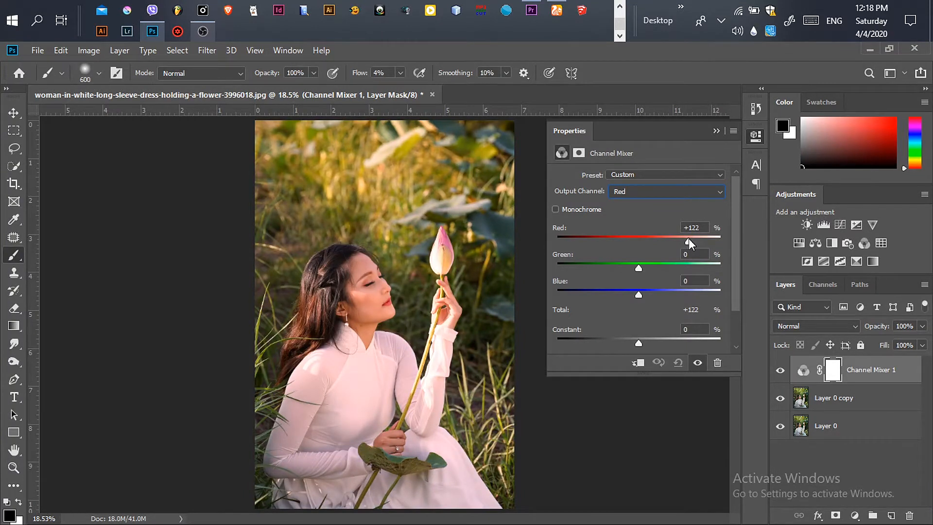
For the Green output channel of the Channel Mixer, set Green to +125% and Blue to +38%.
click(670, 191)
click(643, 215)
mouse_move(680, 268)
mouse_down()
mouse_move(671, 269)
mouse_move(688, 269)
mouse_up()
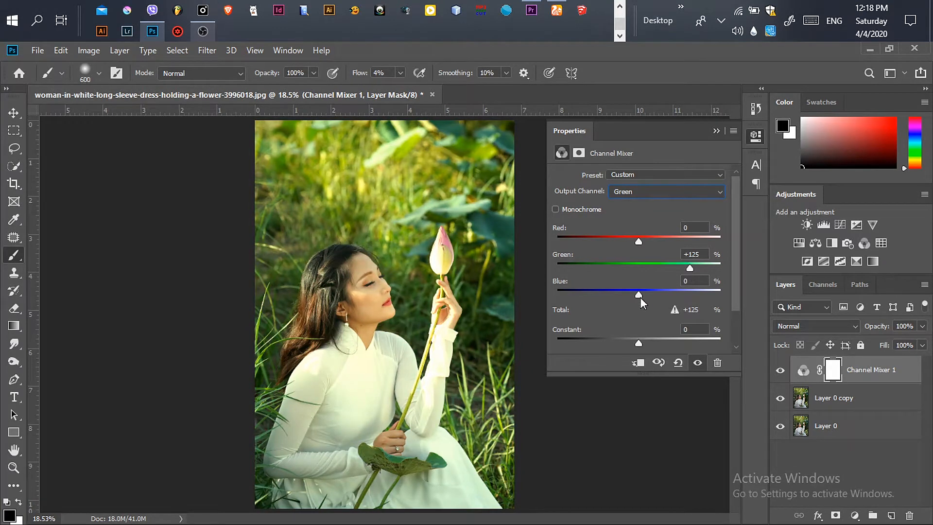
drag(640, 296, 654, 296)
For the Blue output channel of the Channel Mixer, set the Green amount to +42%.
click(622, 192)
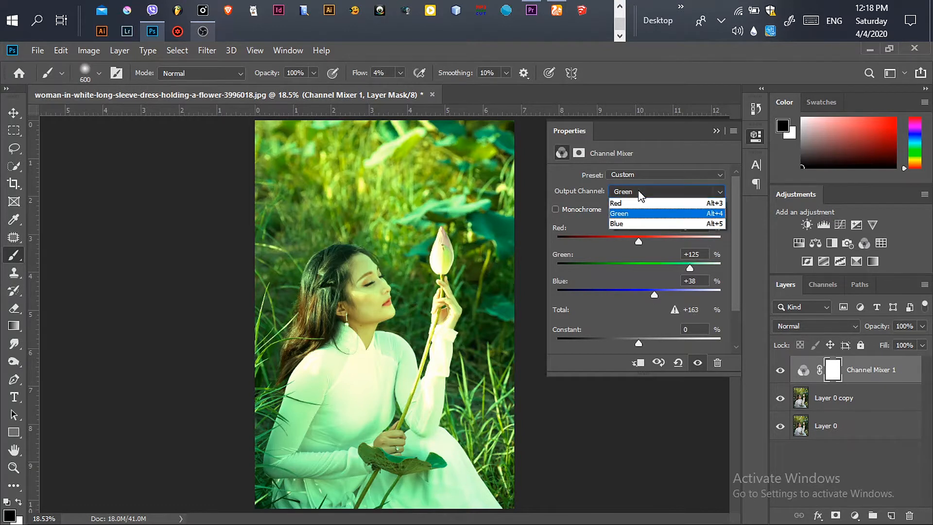
click(632, 221)
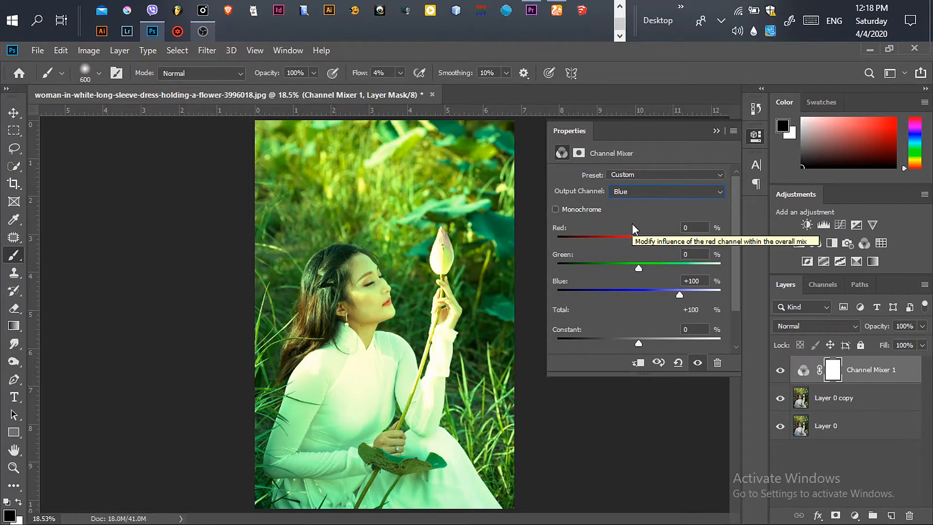
click(642, 268)
drag(643, 268, 655, 267)
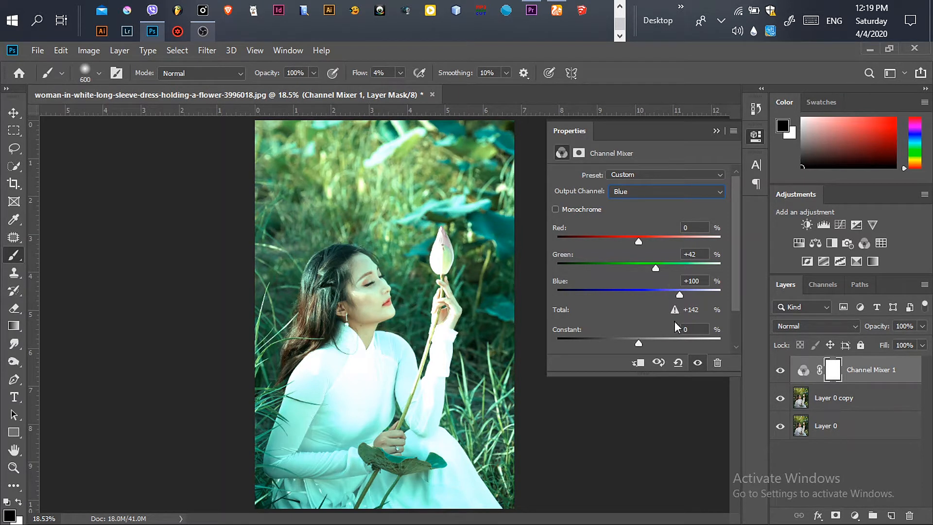
Set the Green amount of the Green output channel to +103% and collapse the Channel Mixer properties.
click(654, 192)
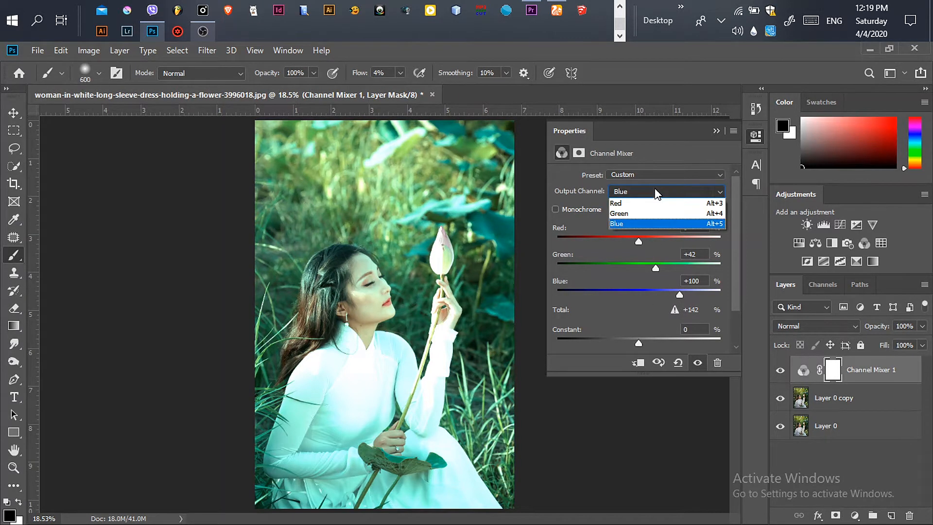
click(640, 217)
drag(689, 268, 680, 269)
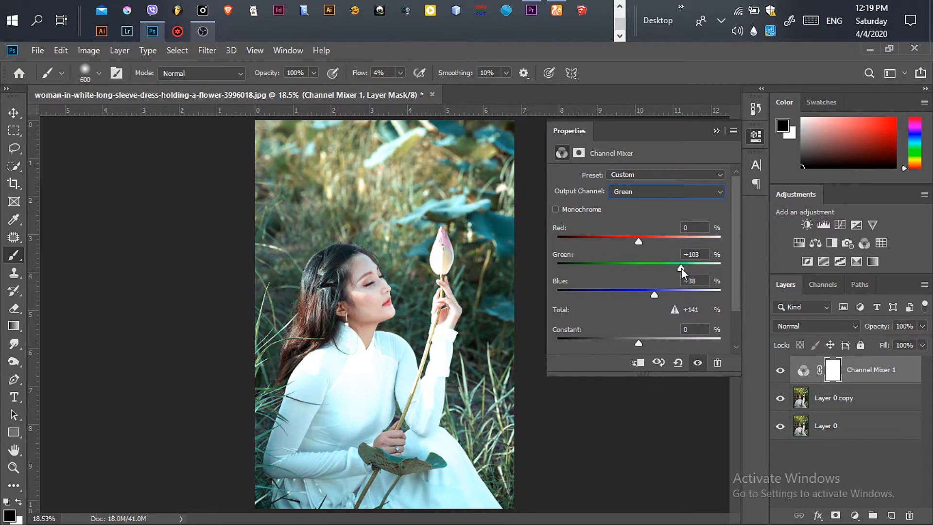
click(716, 131)
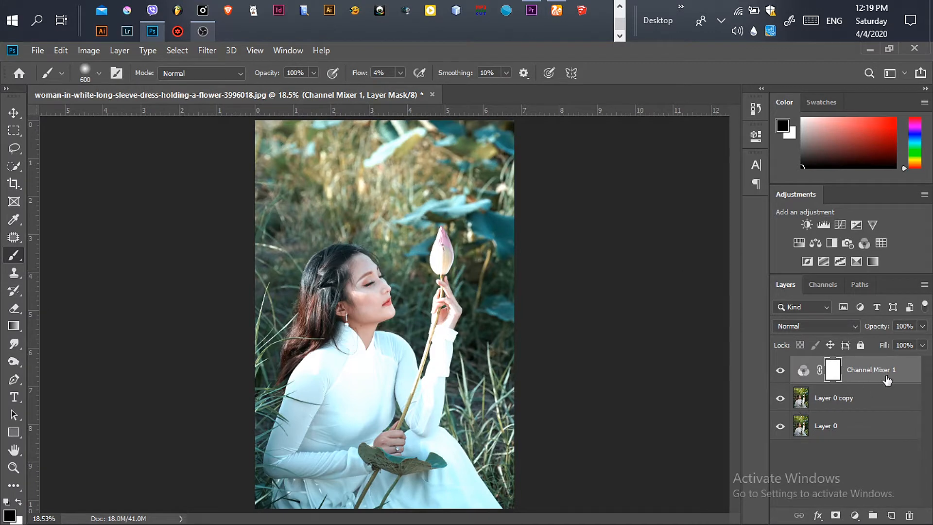
Add a Gradient Fill layer with the Radial style and move its center up between the woman's head and the lotus bud.
click(854, 515)
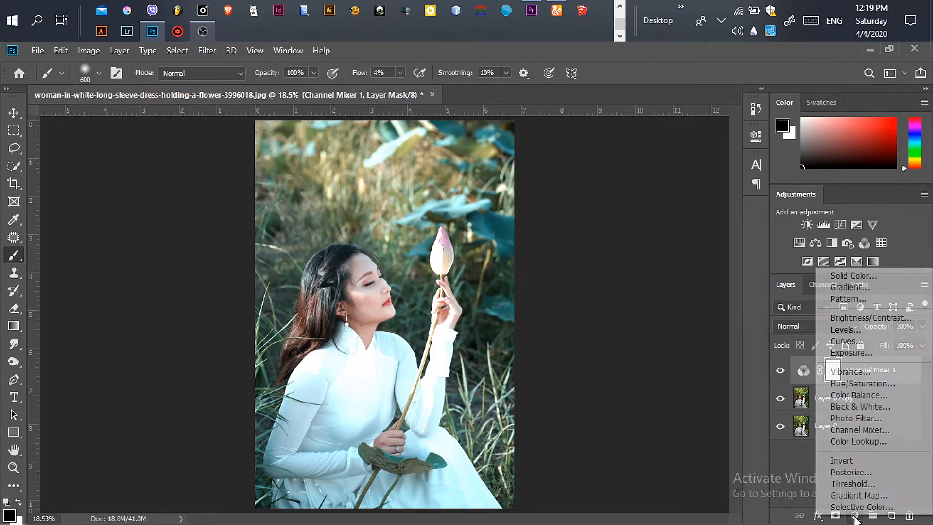
click(856, 288)
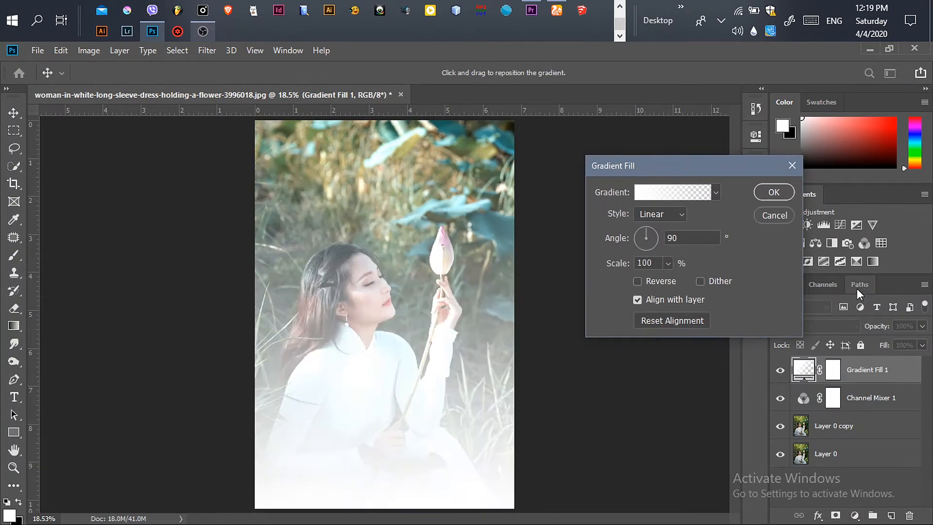
click(671, 213)
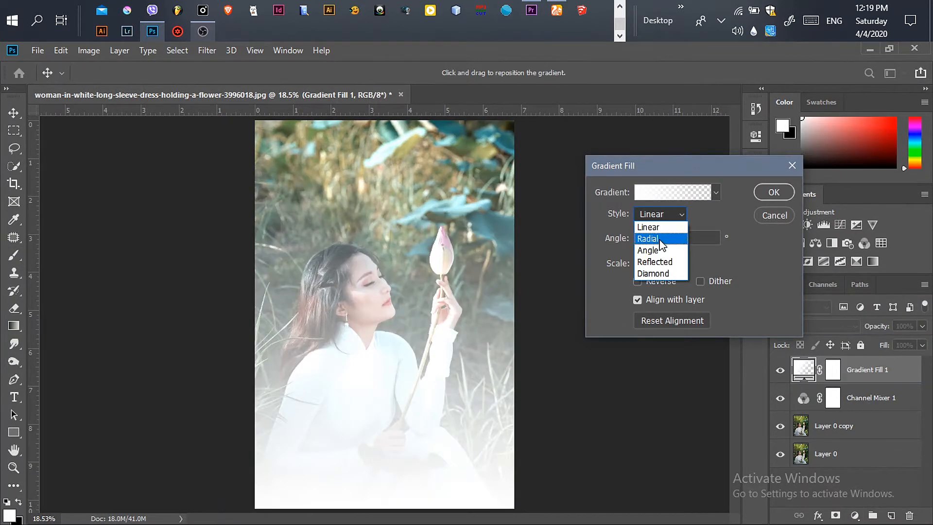
click(649, 237)
drag(380, 288, 401, 237)
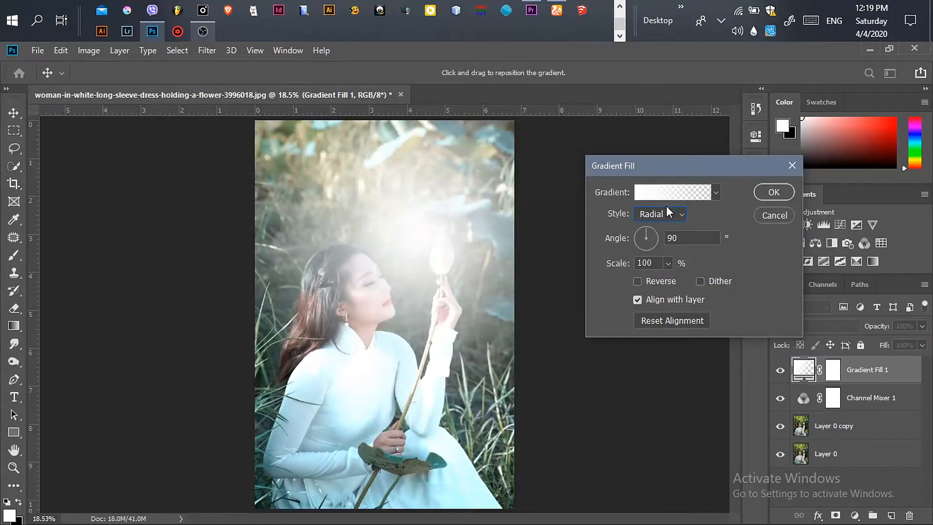
Change the gradient of the fill layer to the Neutral Density preset.
click(668, 193)
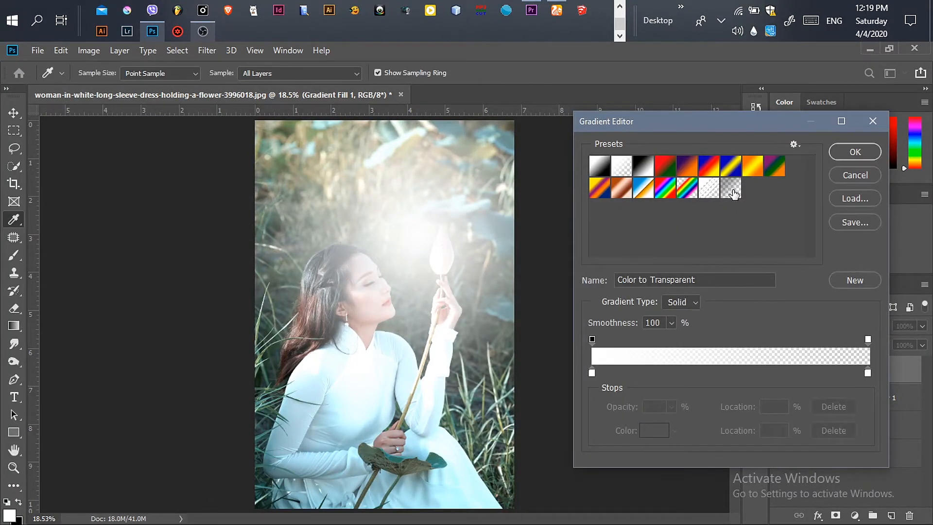
click(732, 193)
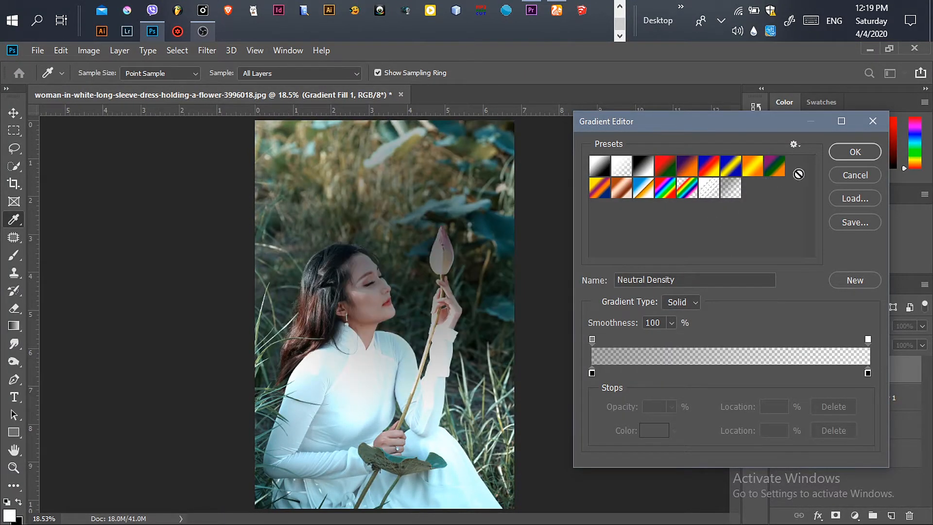
click(853, 152)
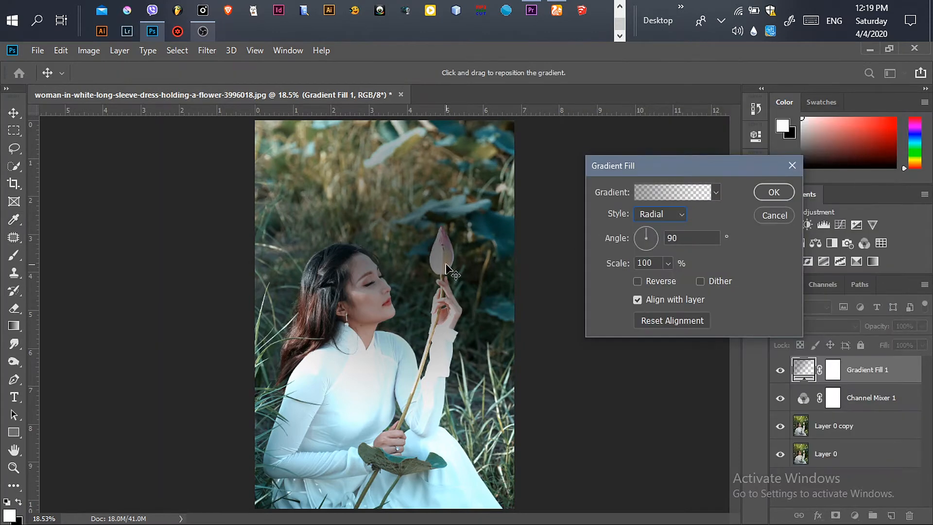
Reverse the radial gradient, shift its center slightly toward the lotus stem, set its scale to 199% and apply the fill.
click(656, 280)
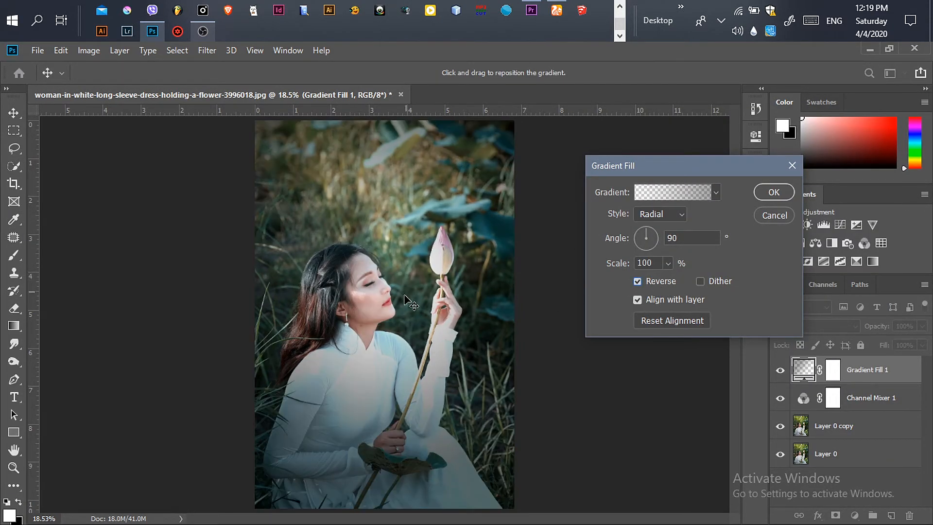
drag(404, 297, 427, 302)
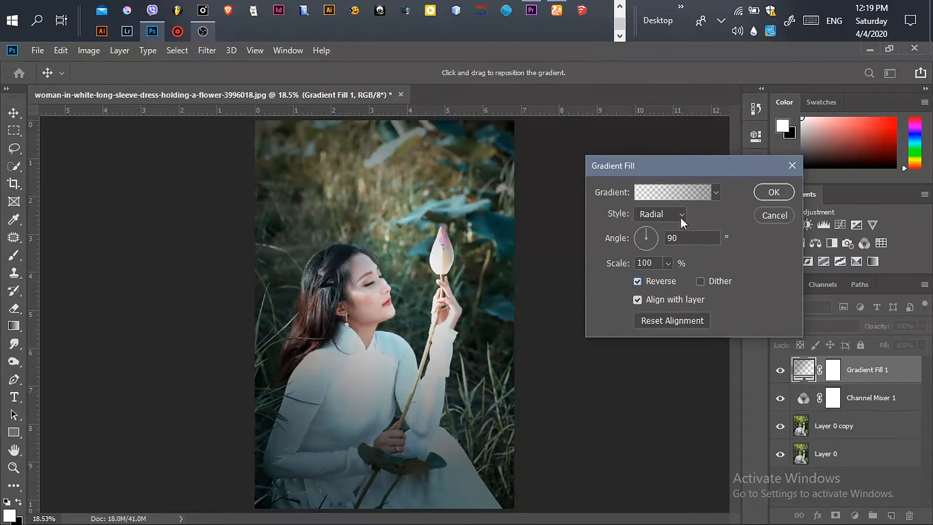
click(667, 265)
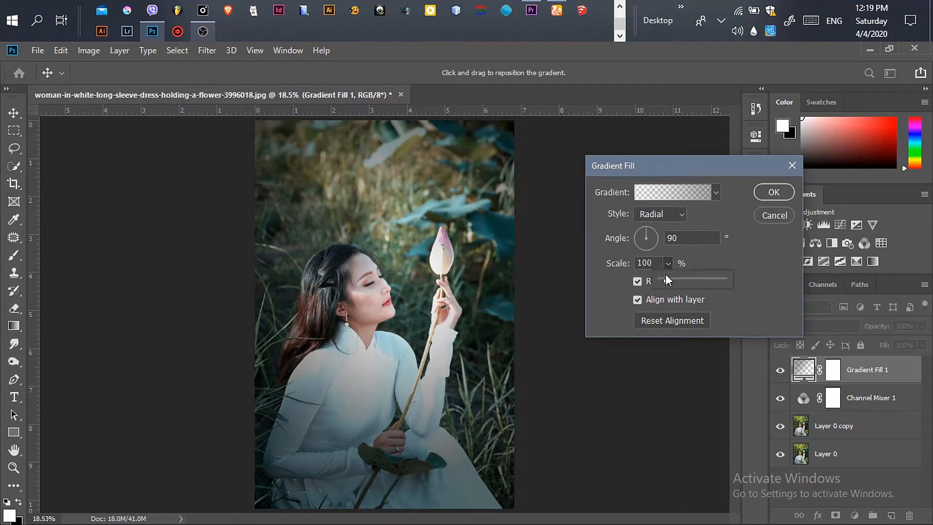
drag(673, 280, 673, 282)
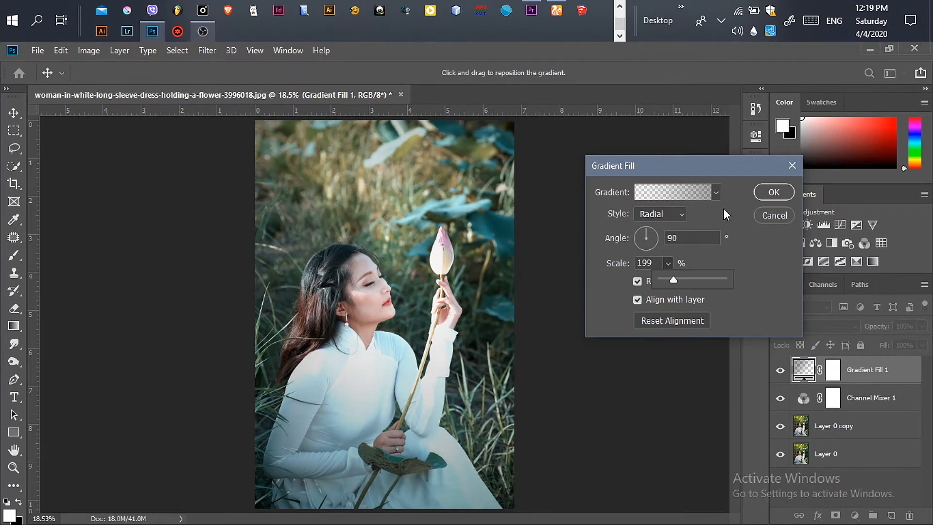
click(773, 192)
key(b)
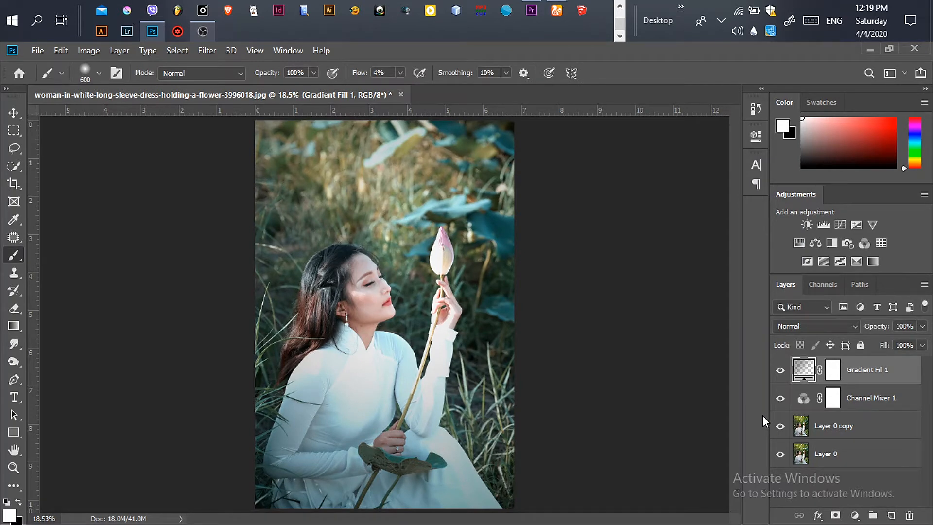
Add a Curves adjustment layer and place midtone, highlight and shadow points on the RGB curve.
click(854, 516)
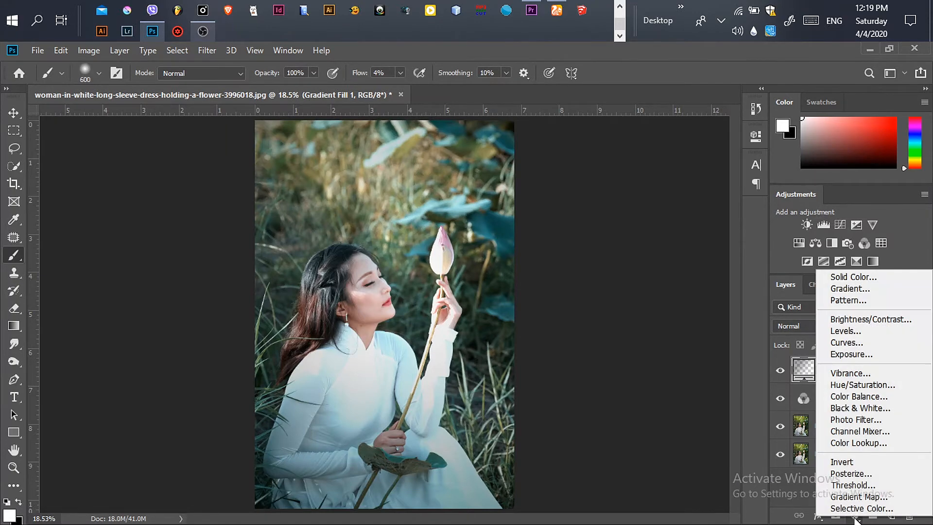
click(891, 346)
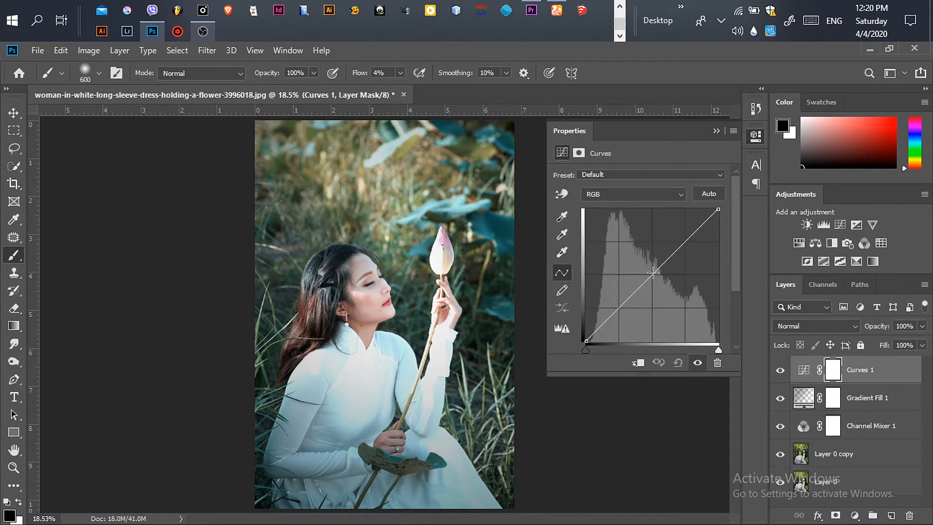
click(652, 276)
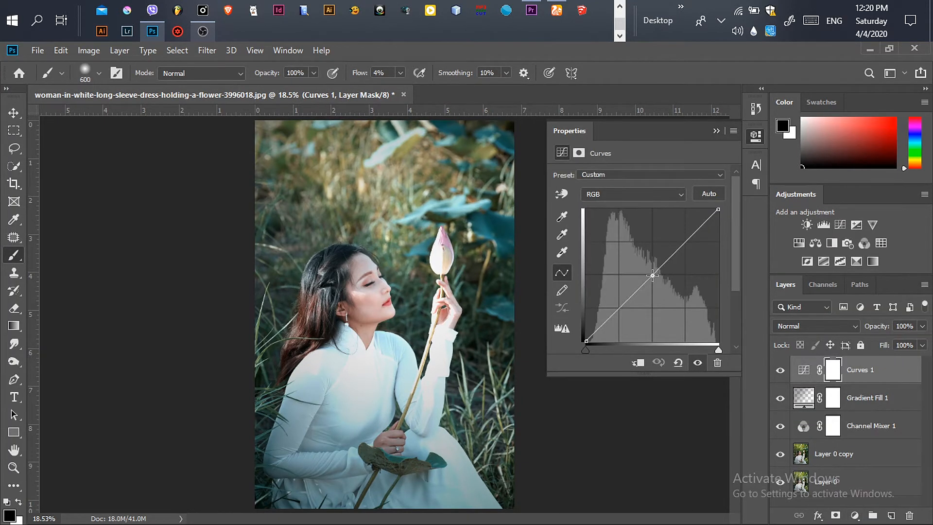
click(685, 241)
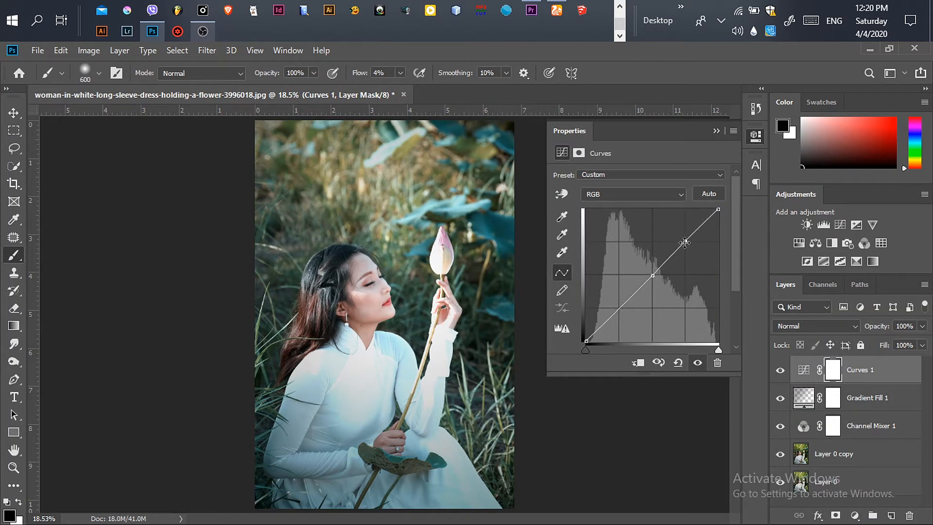
click(617, 310)
Raise the midtone and shadow points of the RGB curve slightly, lower the highlight point, and collapse the Curves properties.
drag(652, 276, 652, 271)
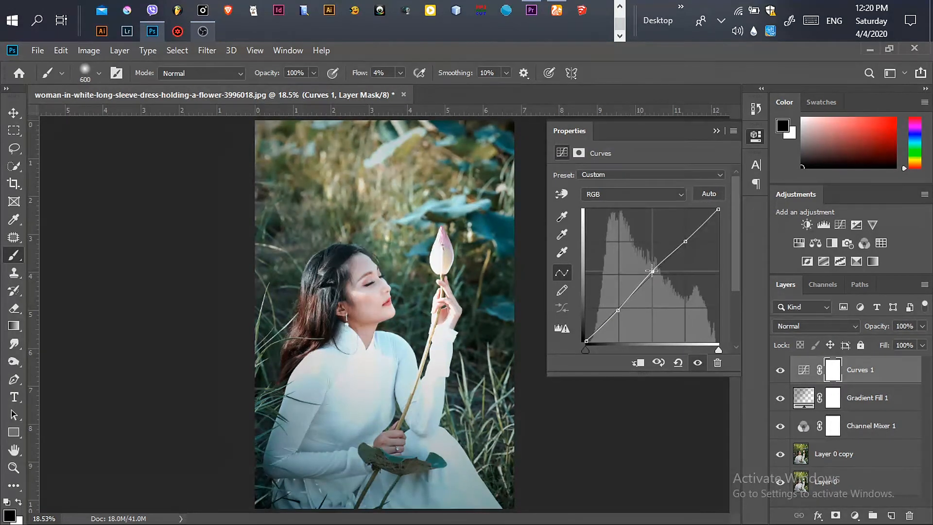
drag(686, 241, 685, 245)
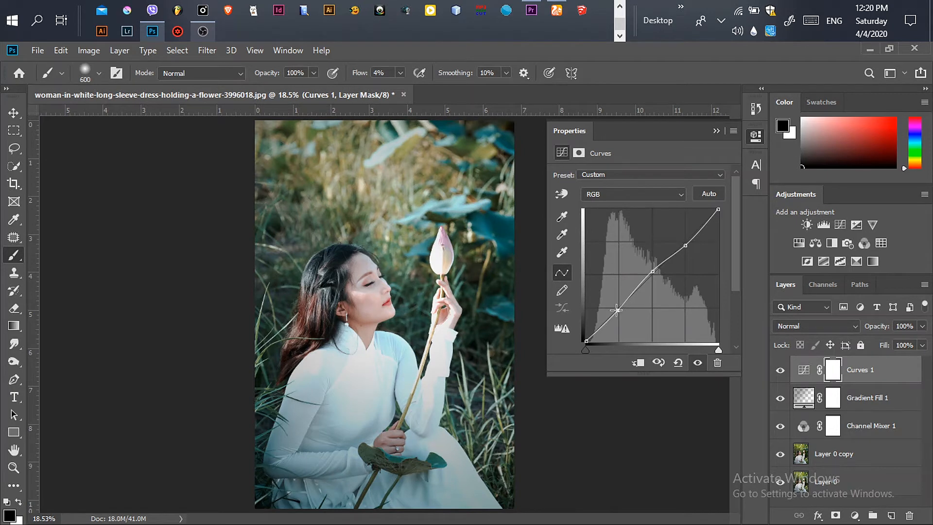
drag(617, 310, 616, 308)
drag(654, 272, 647, 271)
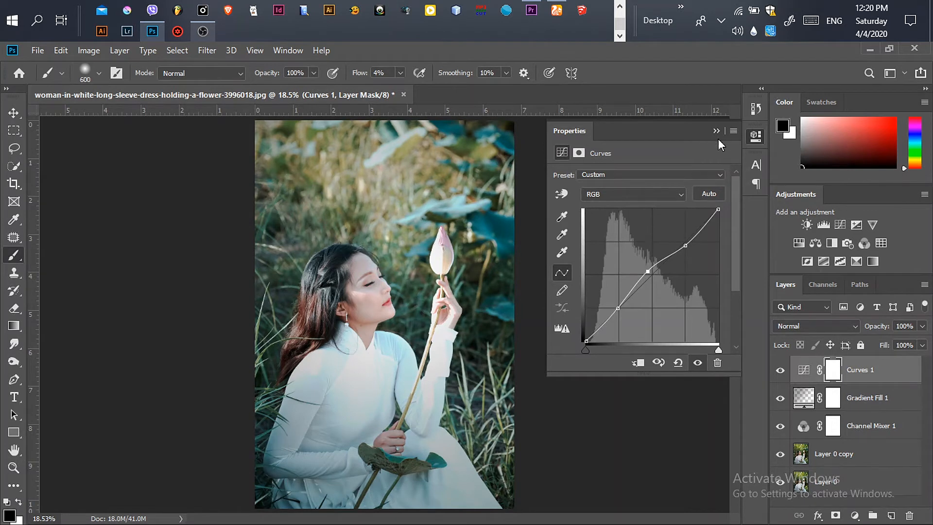
click(747, 283)
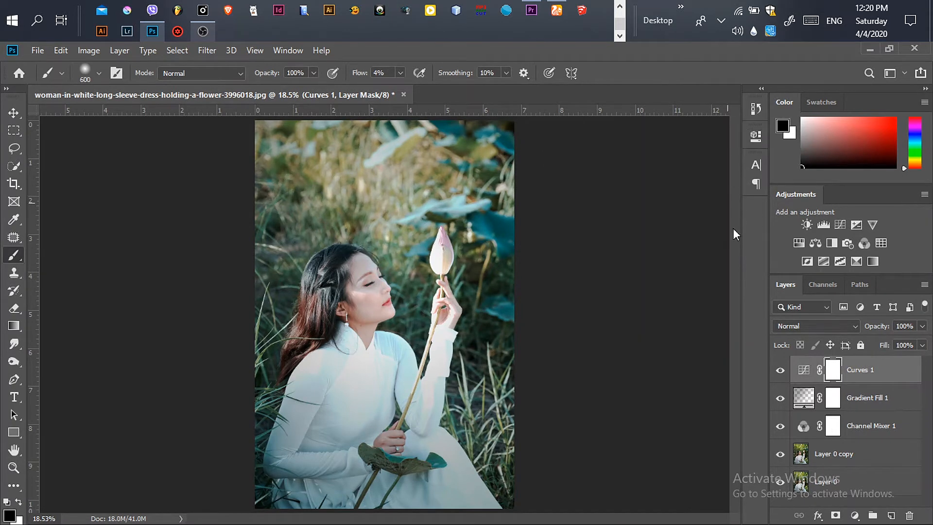
Add a Selective Color adjustment layer and, for Reds, set Cyan to -35% and Magenta to +27%, also adjusting Yellow and Black.
click(855, 516)
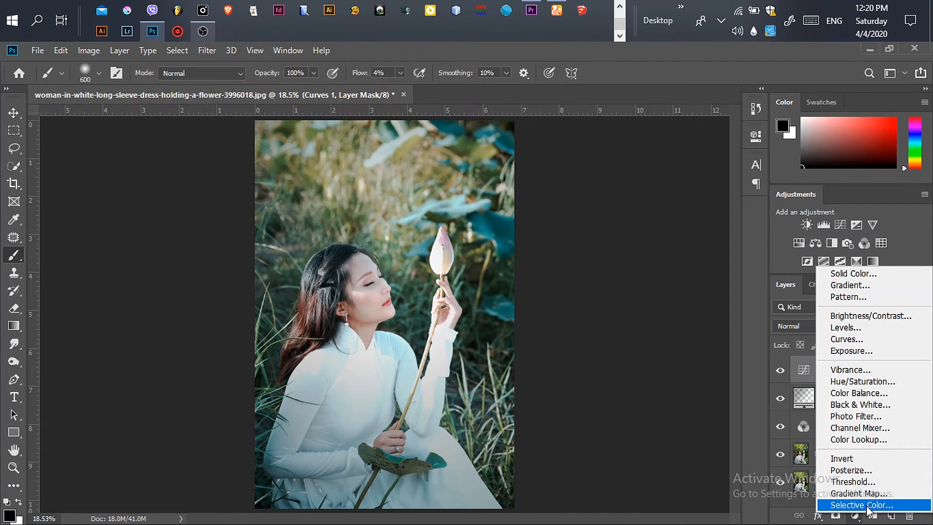
click(867, 506)
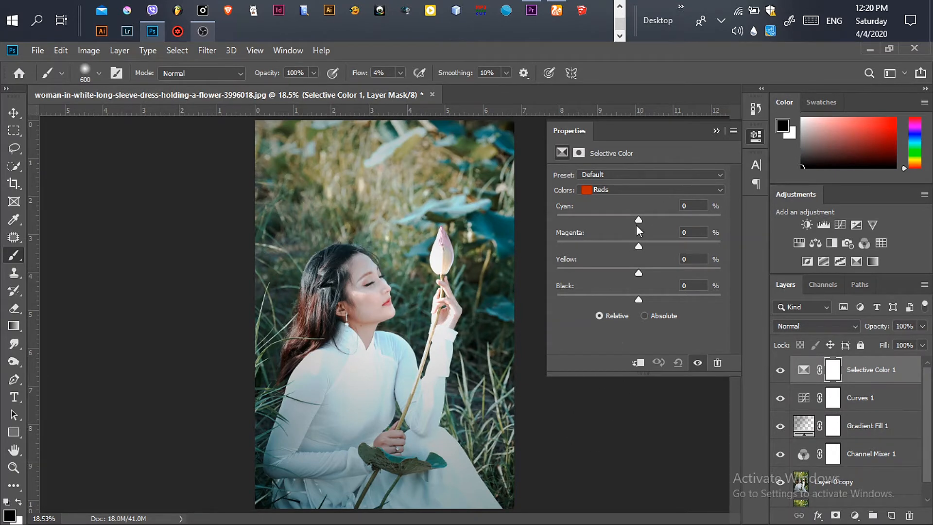
drag(639, 220, 648, 245)
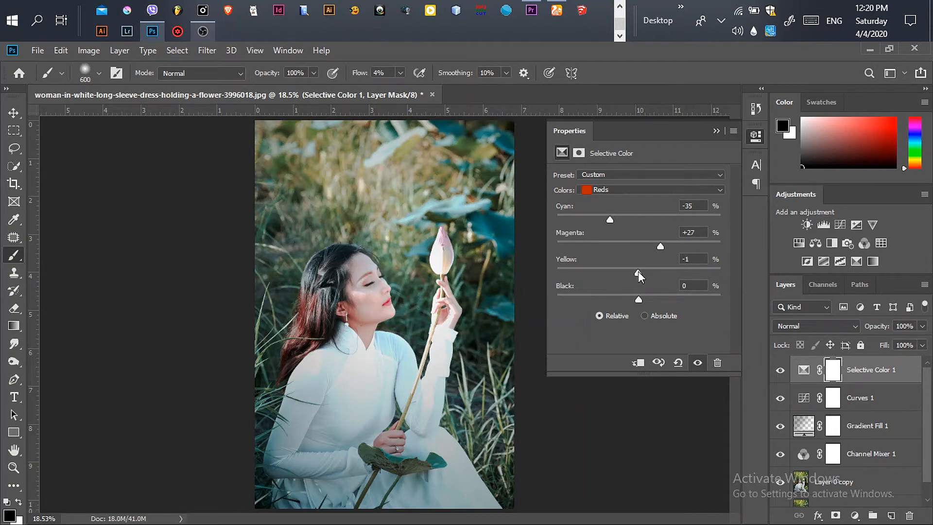
drag(638, 271, 656, 272)
mouse_move(639, 300)
mouse_down()
mouse_move(663, 301)
mouse_move(646, 302)
mouse_up()
Adjust the Cyan, Magenta and Yellow amounts for the Yellows in Selective Color and collapse its properties.
click(631, 190)
click(625, 210)
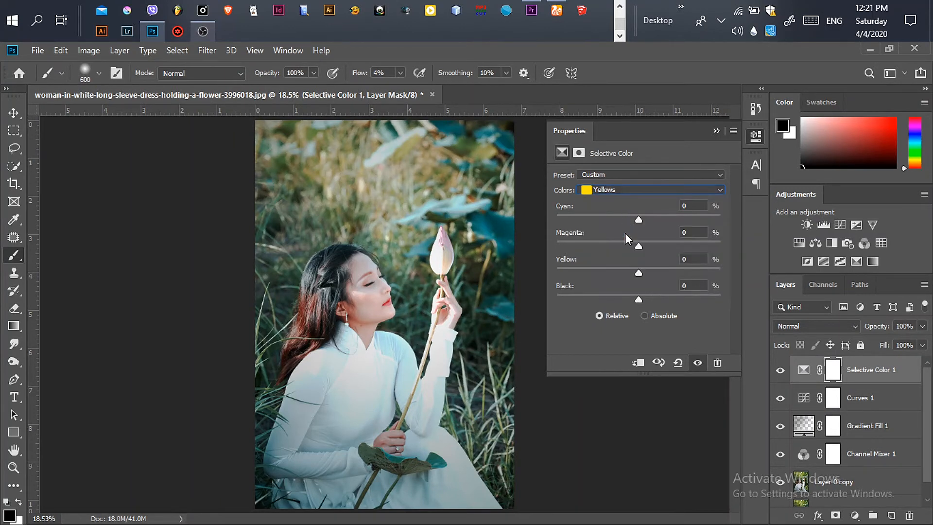
drag(640, 222, 649, 222)
drag(640, 246, 654, 245)
drag(638, 272, 649, 273)
click(716, 130)
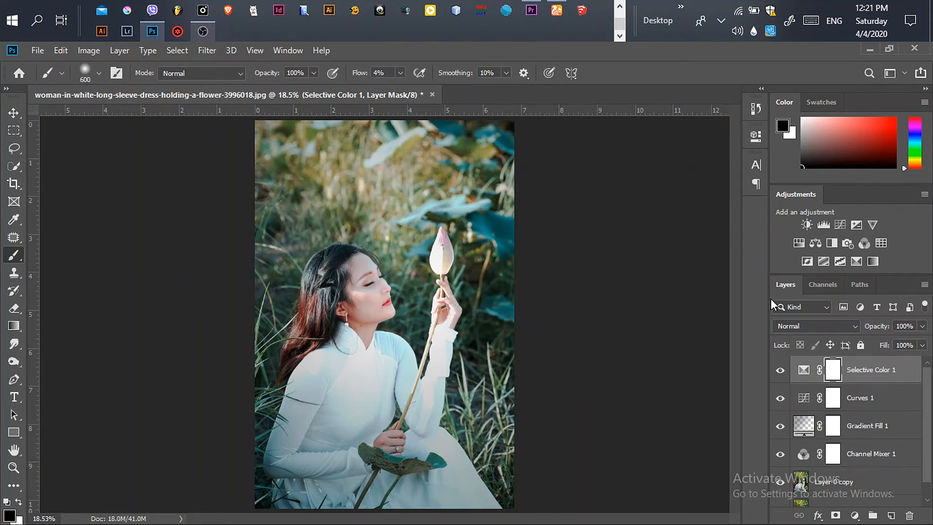
Group the four adjustment layers from Selective Color down to Channel Mixer, and toggle the group's visibility to compare before and after.
shift+click(903, 461)
key(ctrl+g)
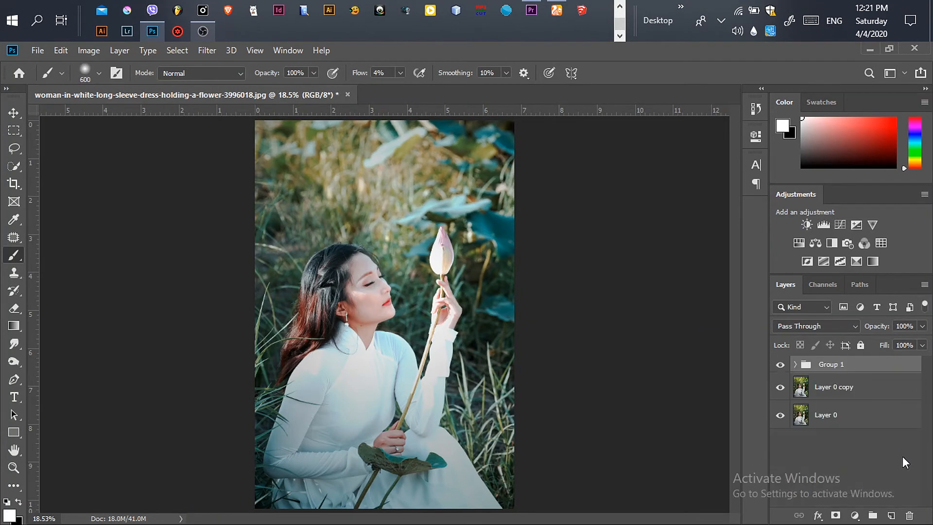
click(780, 364)
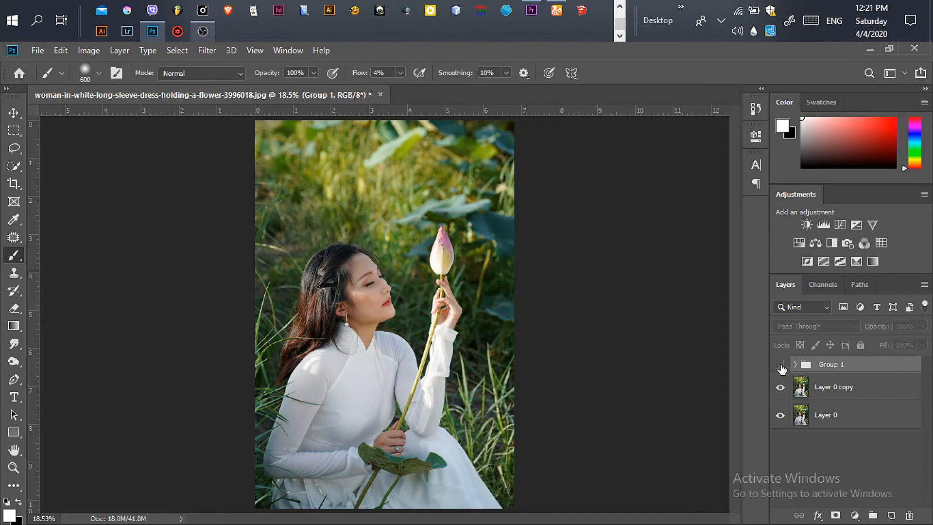
click(780, 364)
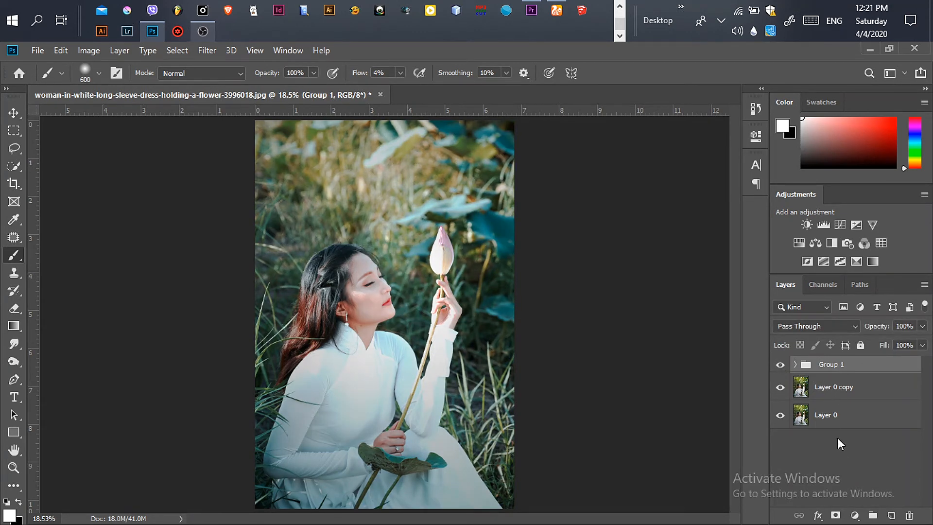
Add a Levels adjustment layer above the group with RGB input levels 9, 0.92 and 233 and output levels 11 and 236.
click(855, 516)
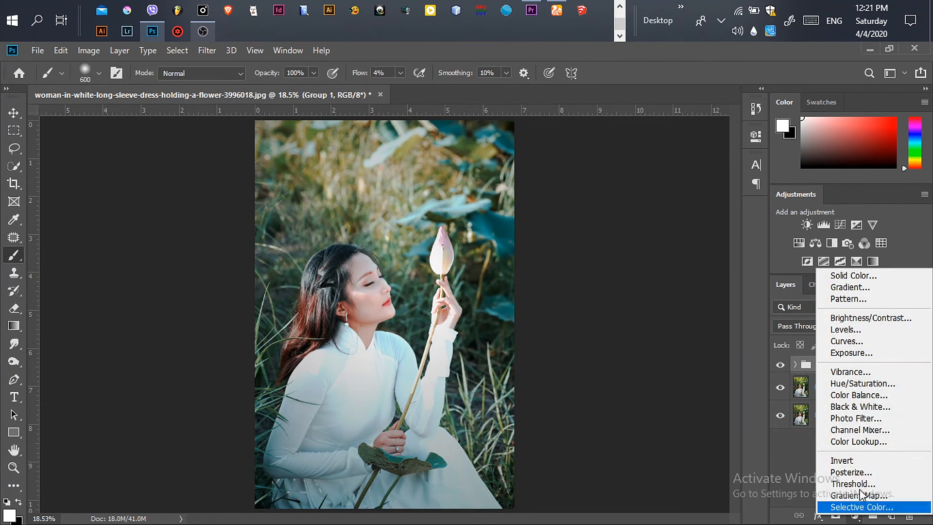
click(887, 334)
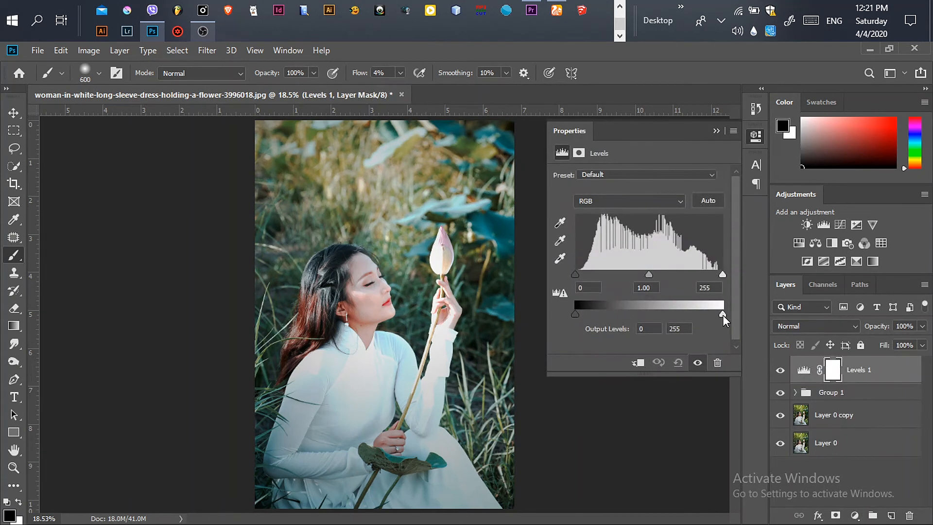
drag(722, 315, 711, 314)
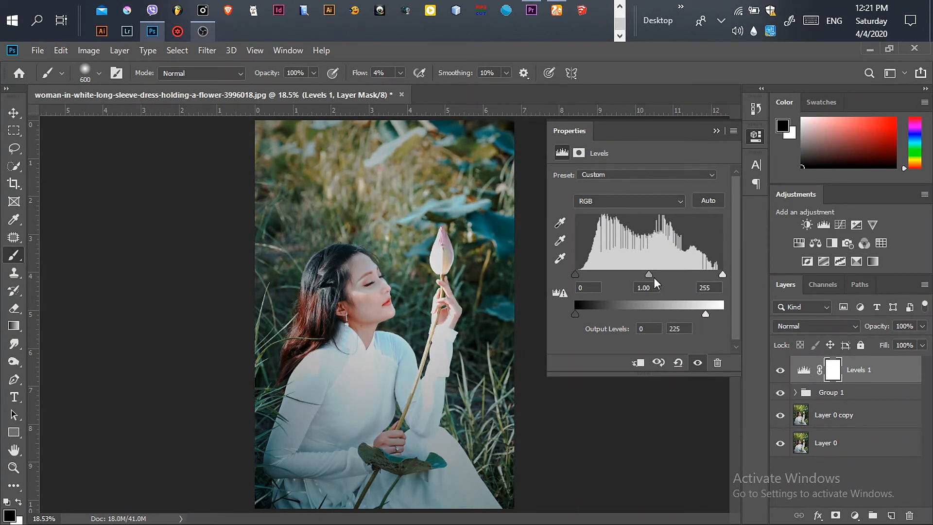
drag(649, 274, 653, 274)
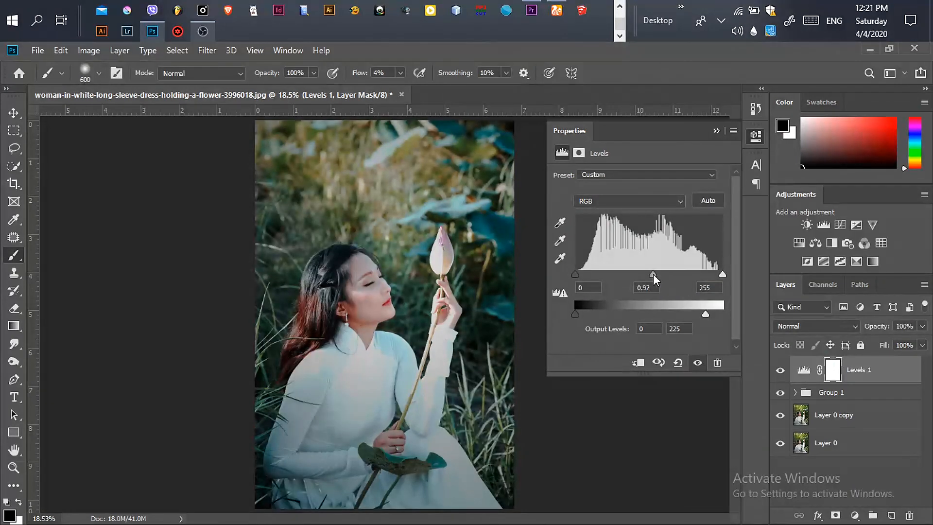
drag(722, 273, 710, 276)
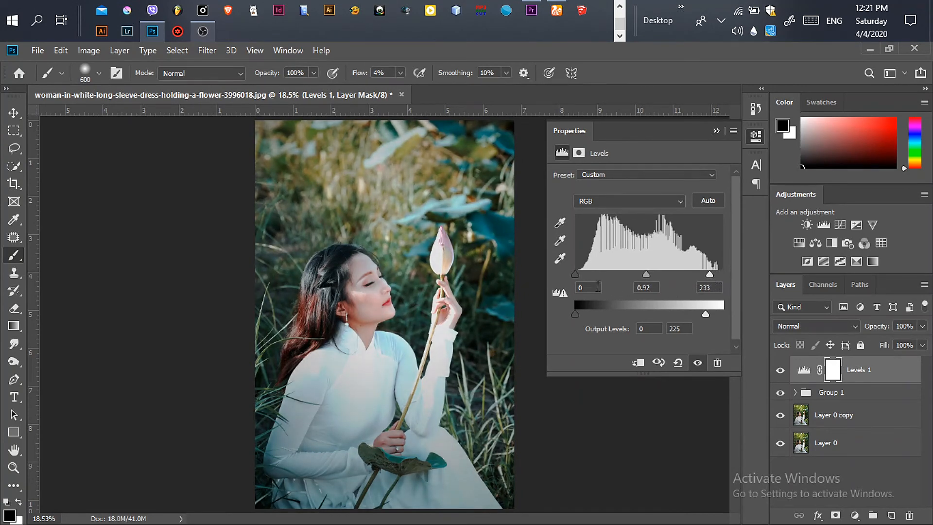
drag(575, 275, 581, 275)
drag(705, 314, 712, 315)
drag(576, 314, 582, 316)
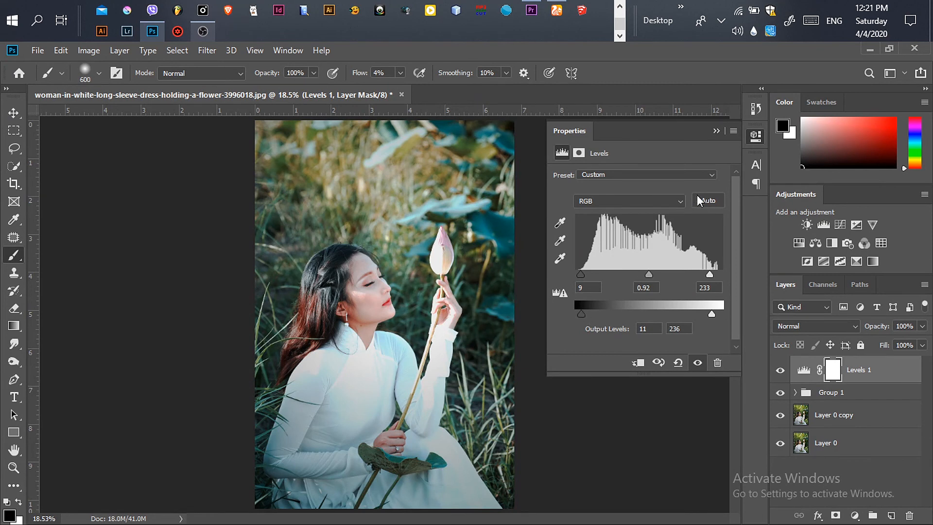
click(716, 131)
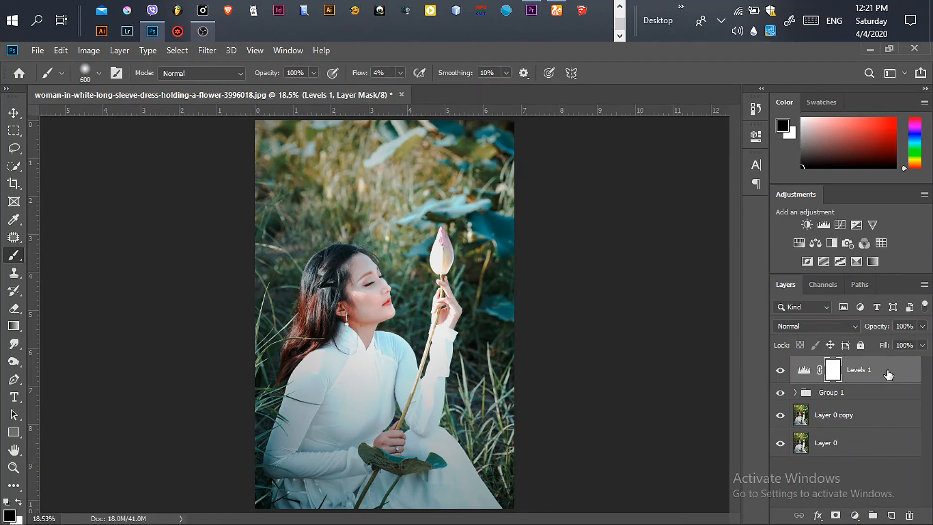
Stamp all visible layers into a new merged layer above the Levels adjustment.
key(ctrl+shift+alt+e)
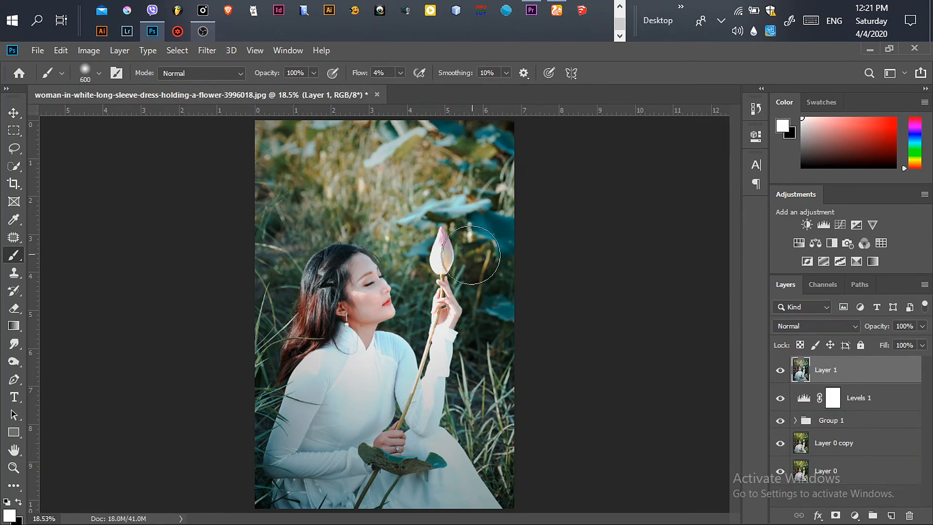